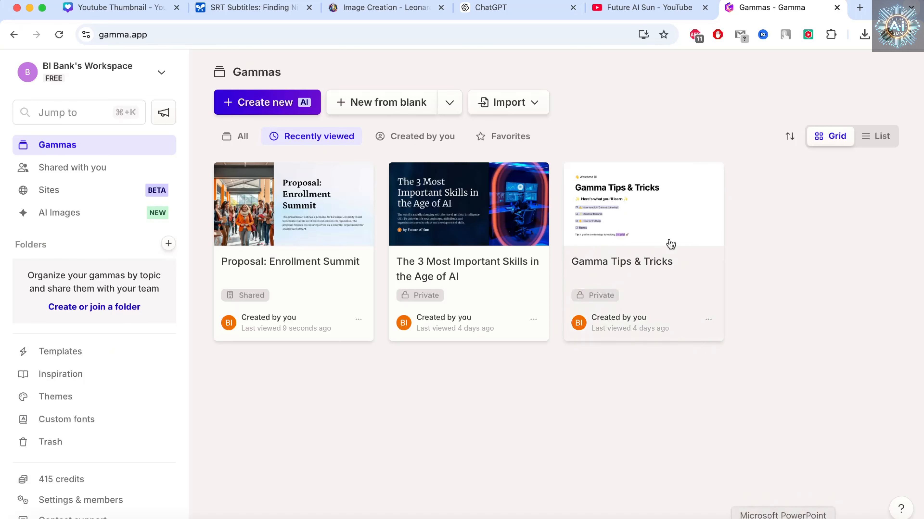
Step: Look over the Future AI Sun channel page on YouTube, including its popular videos
click(632, 8)
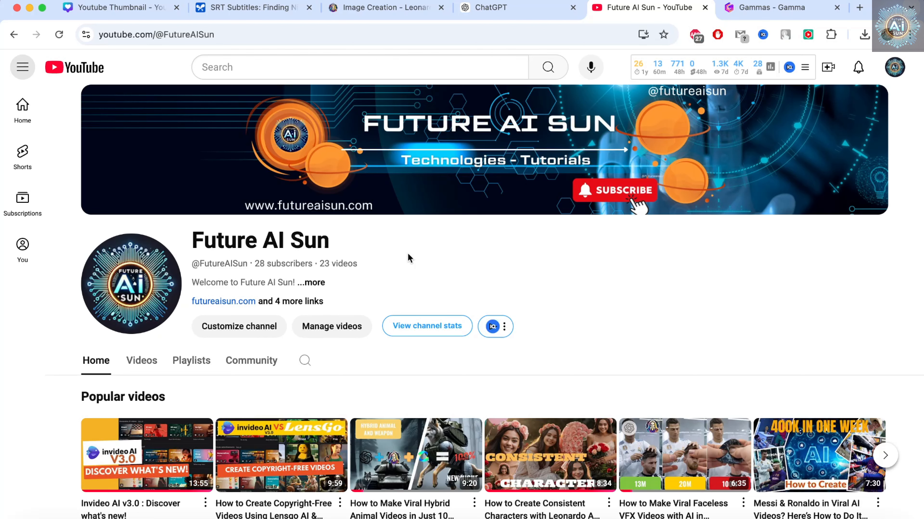
scroll(407, 255, down, 2)
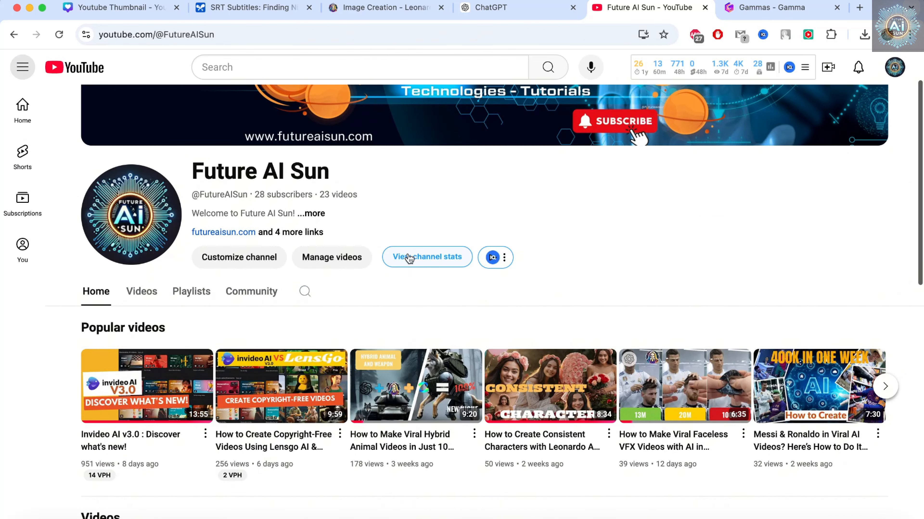
scroll(582, 231, up, 1)
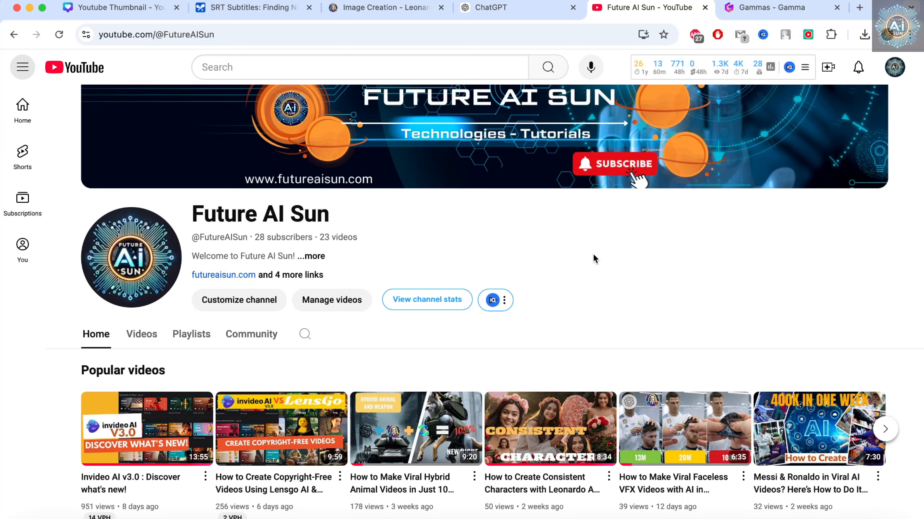
scroll(593, 255, down, 2)
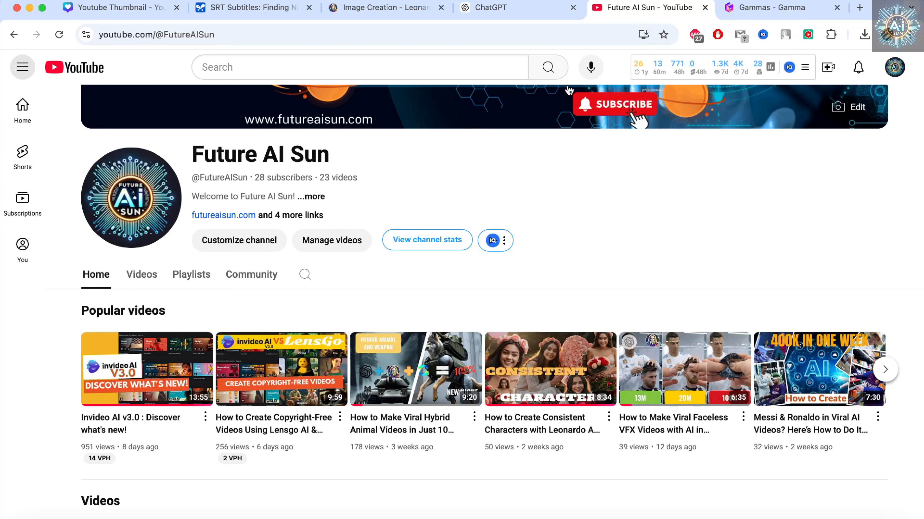
Step: Switch to ChatGPT, check the prepared prompt for a "The 3 Most Important Skills in the Age of AI" PowerPoint outline, and submit it
click(514, 10)
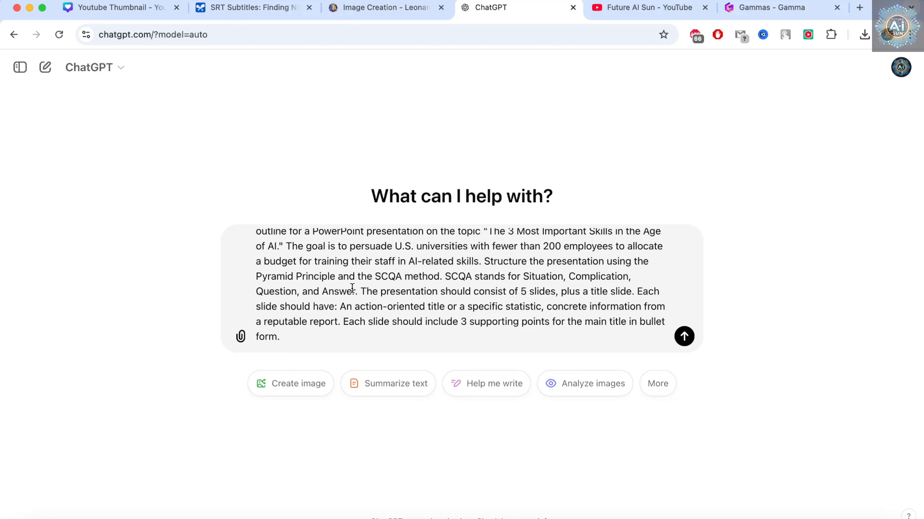
click(351, 290)
scroll(388, 321, up, 2)
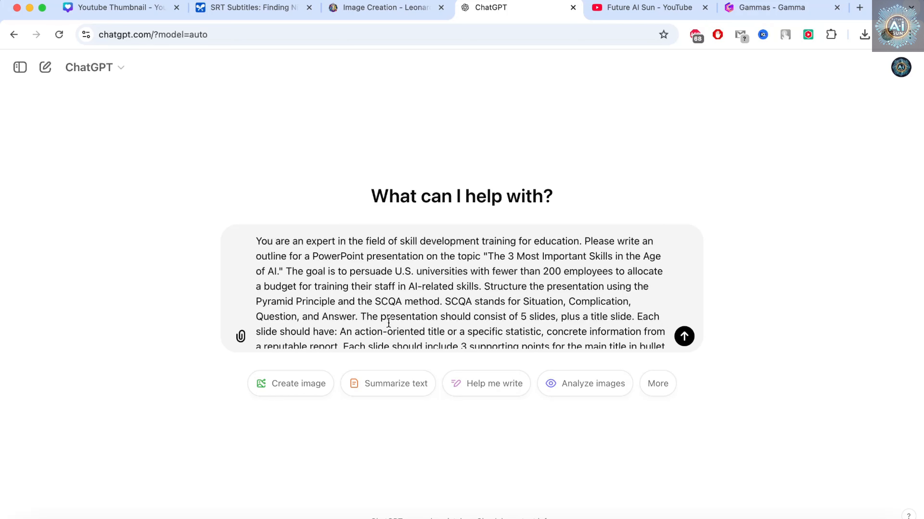
click(404, 287)
click(684, 336)
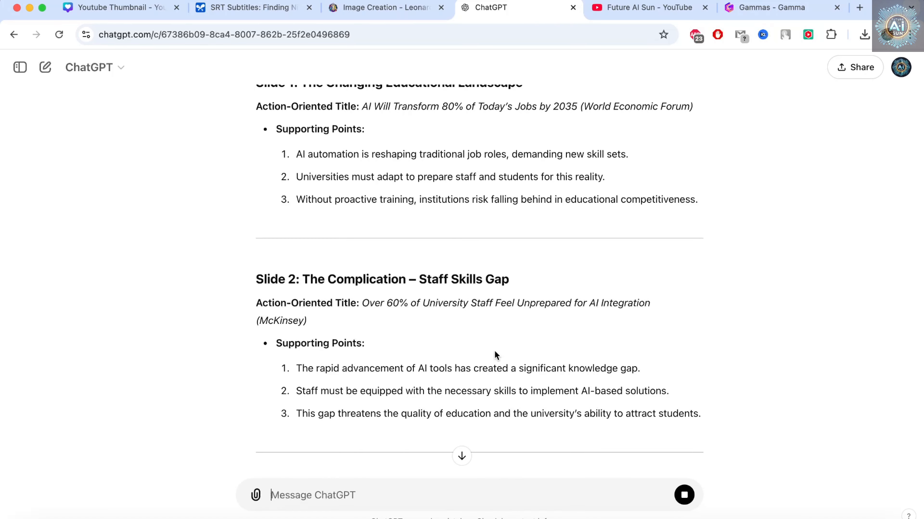
Step: Review the generated outline and select it from the Title Slide heading through the closing slide's last supporting point
scroll(497, 353, down, 15)
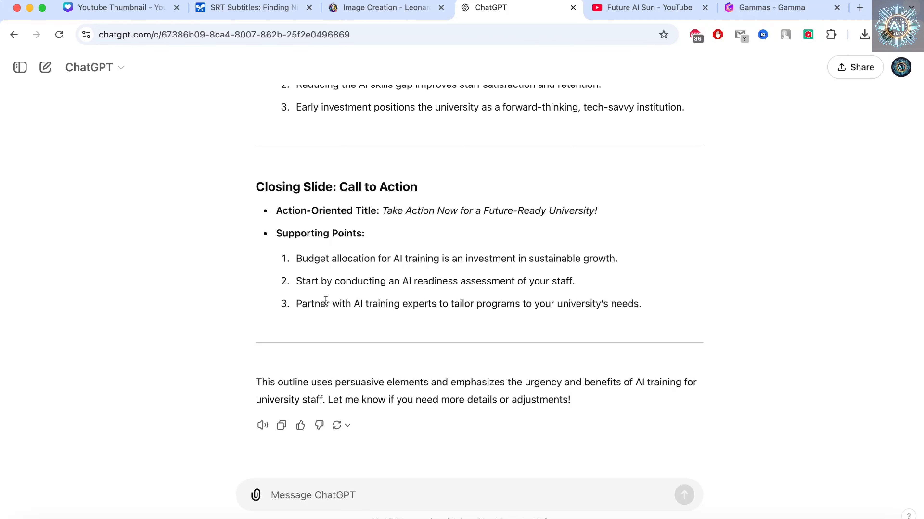
scroll(325, 301, up, 20)
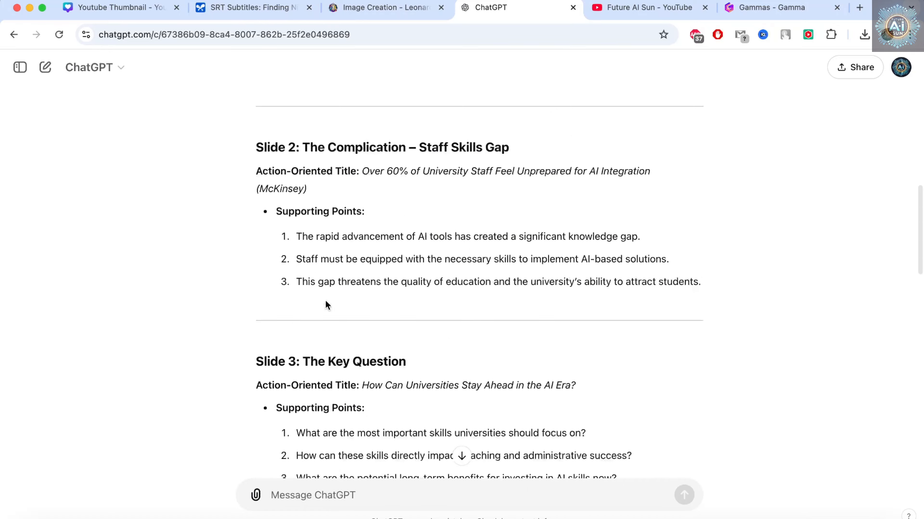
scroll(325, 300, up, 4)
scroll(320, 308, down, 6)
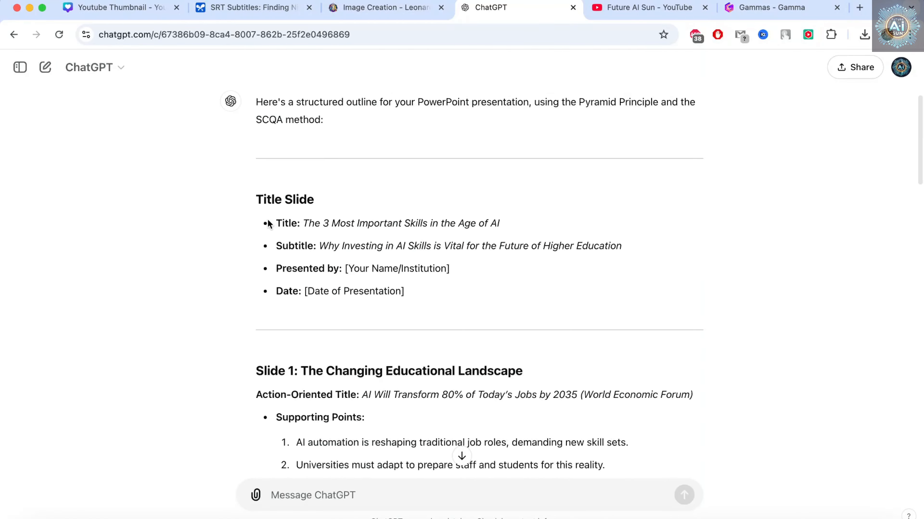
click(257, 198)
scroll(257, 198, down, 15)
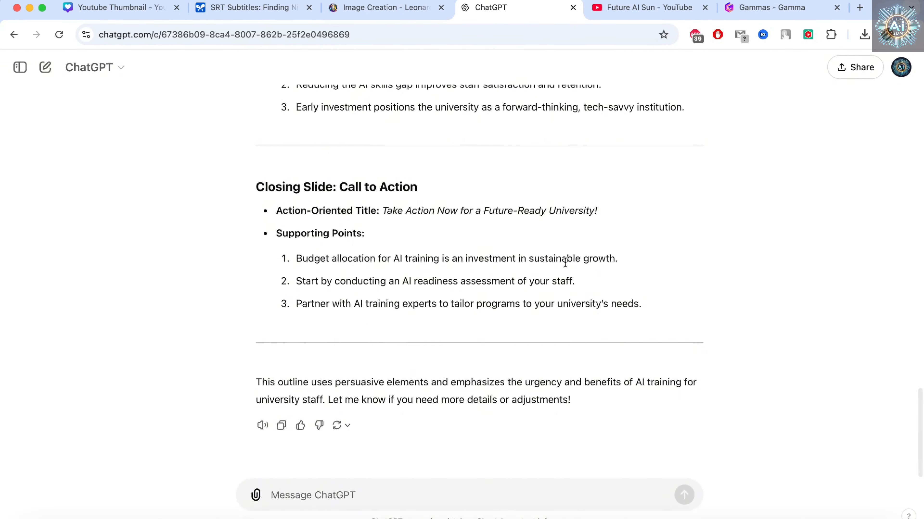
shift+click(644, 305)
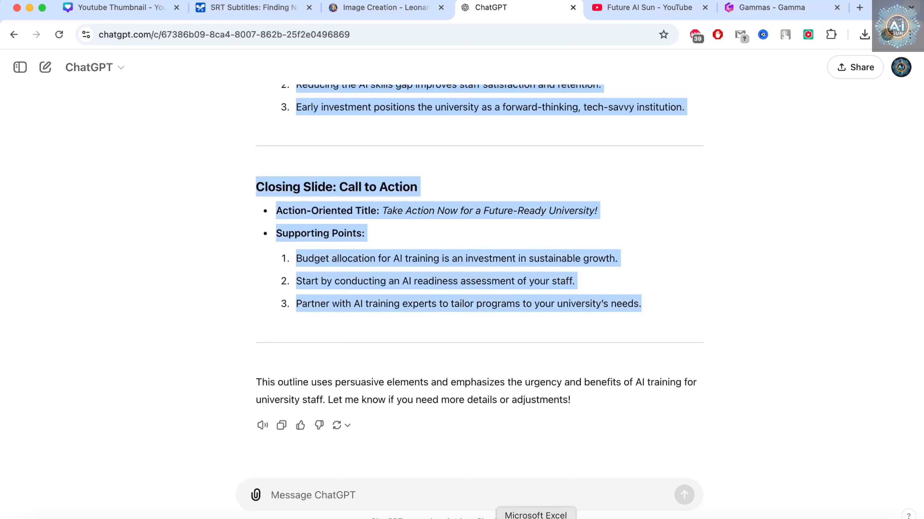
Step: Switch to Word and replace the whole document content with the copied outline, pasted as plain text
click(419, 517)
key(super+a)
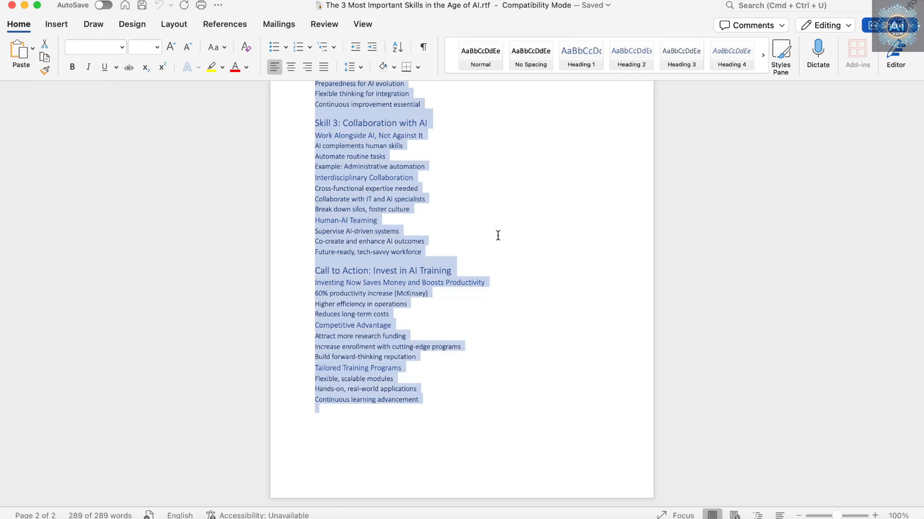
key(super+v)
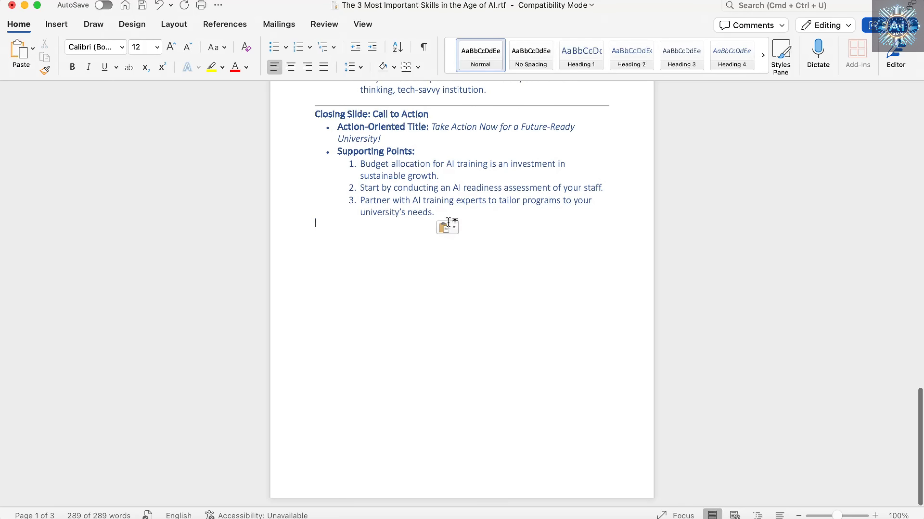
click(449, 227)
click(468, 276)
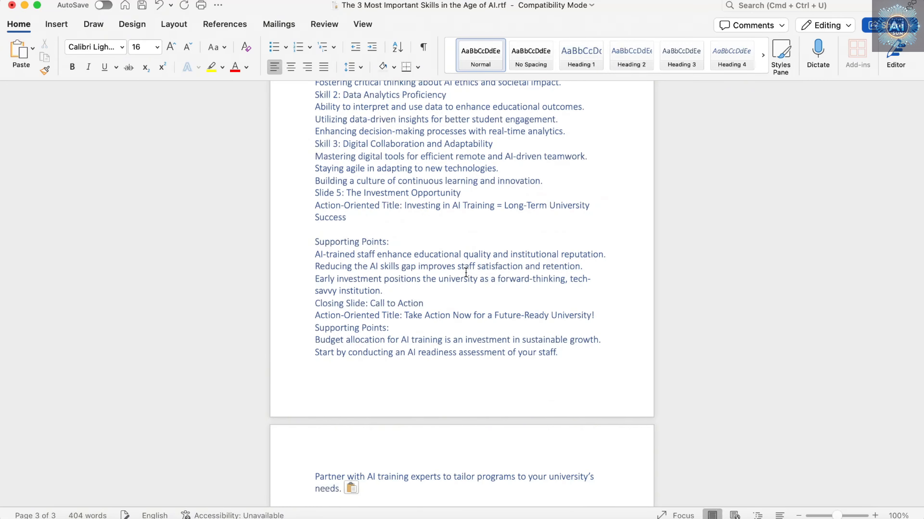
Step: Apply the Heading 2 style to the subtitle text "Why Investing in AI Skills is Vital for the Future of Higher"
scroll(466, 272, up, 20)
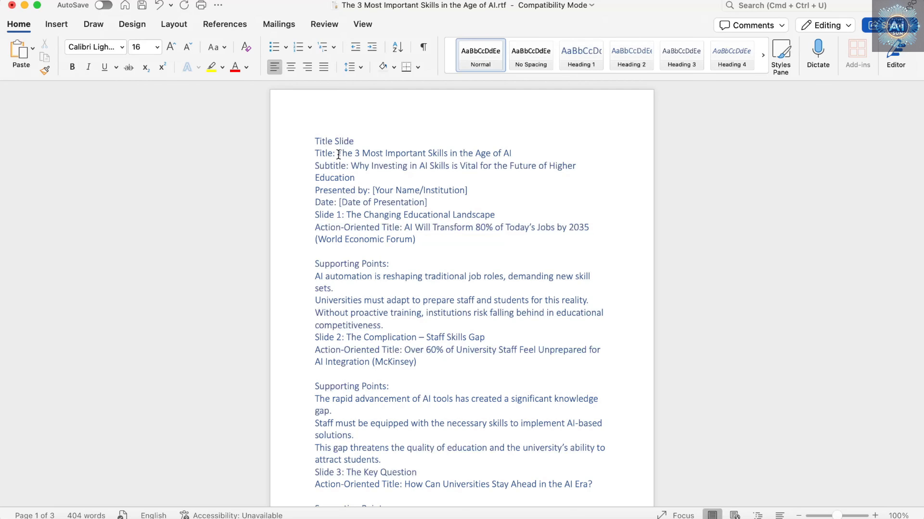
drag(337, 154, 589, 163)
click(637, 58)
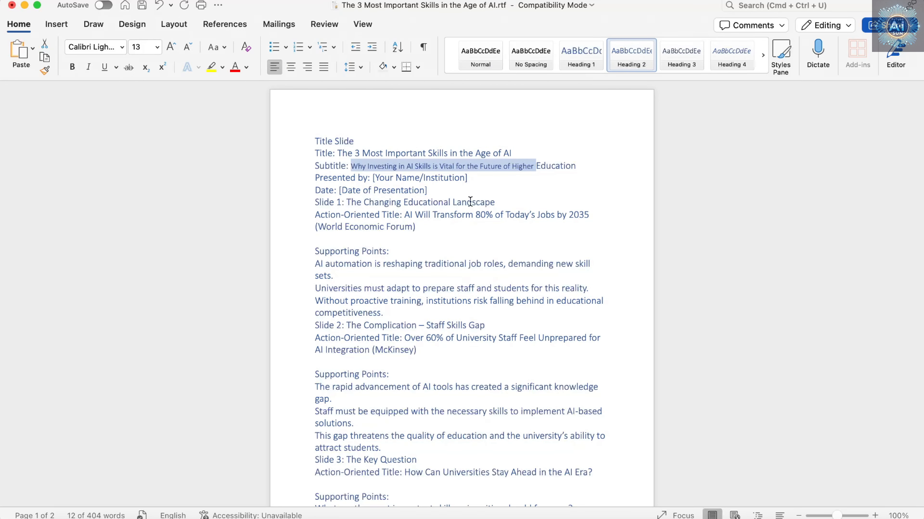
Step: Delete the "Presented by" and "Date" lines and leave one blank line before the Slide 1 heading
drag(434, 189, 314, 177)
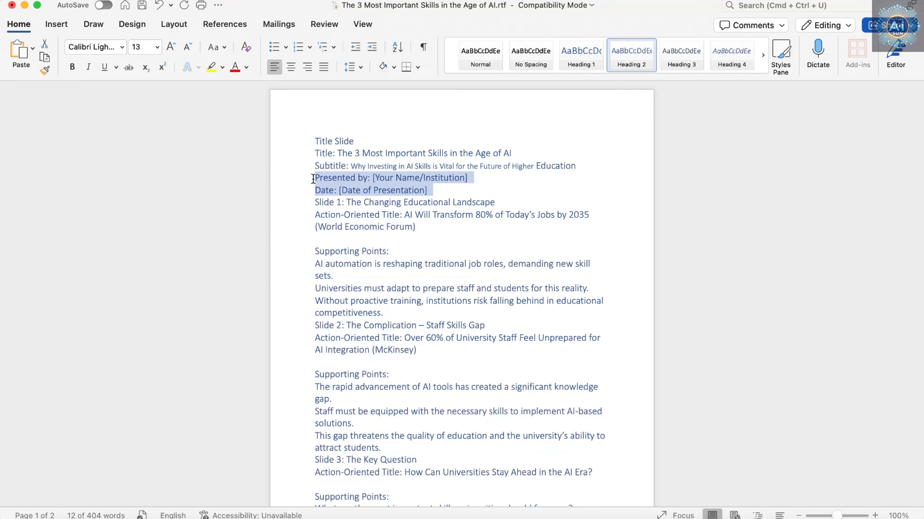
key(BackSpace)
key(Return)
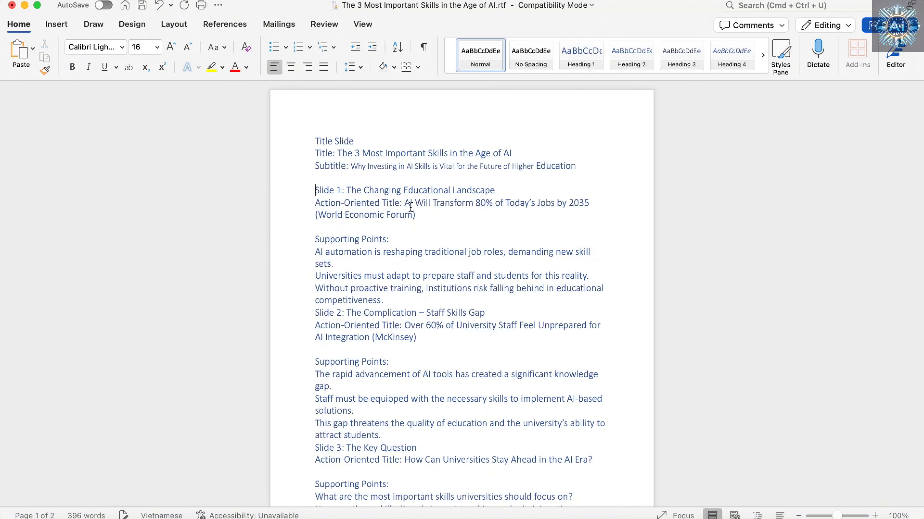
Step: Apply Heading 1 to the Slide 1 heading and its action-oriented title, and Heading 3 to its three supporting points
click(590, 62)
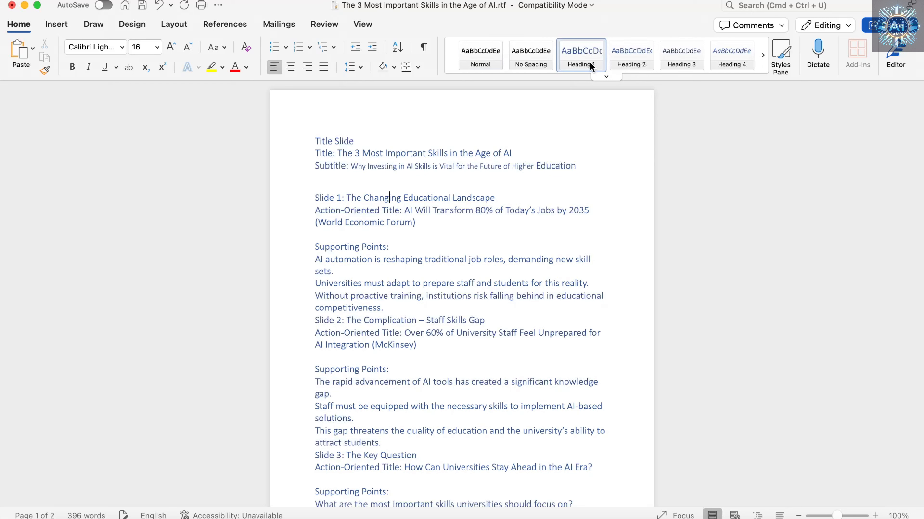
click(412, 210)
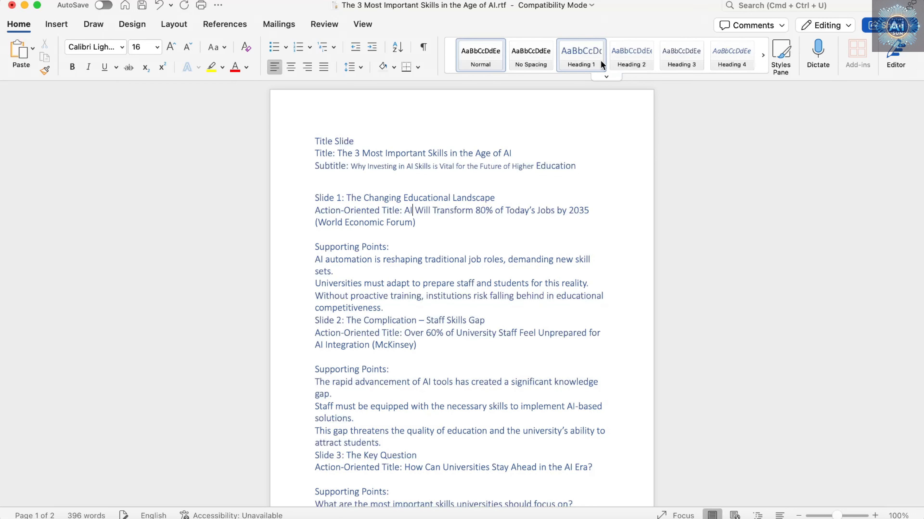
click(577, 58)
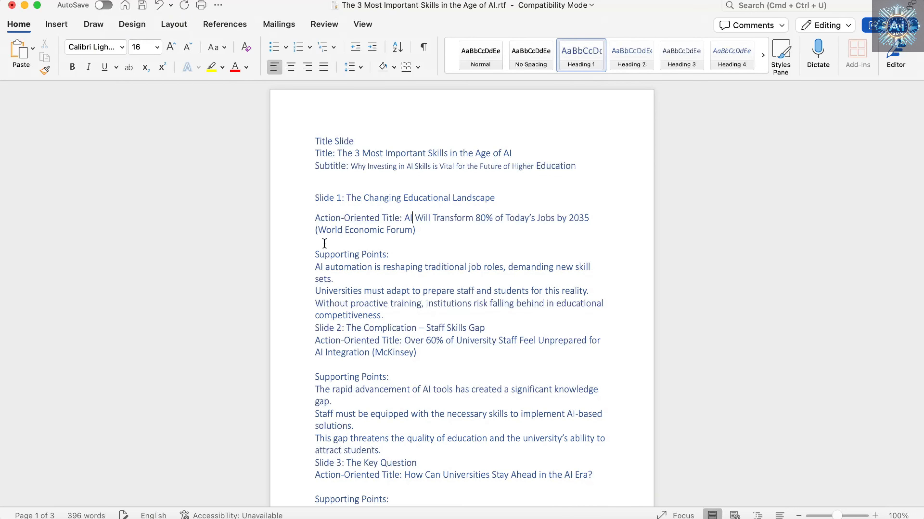
drag(313, 266, 415, 316)
click(680, 53)
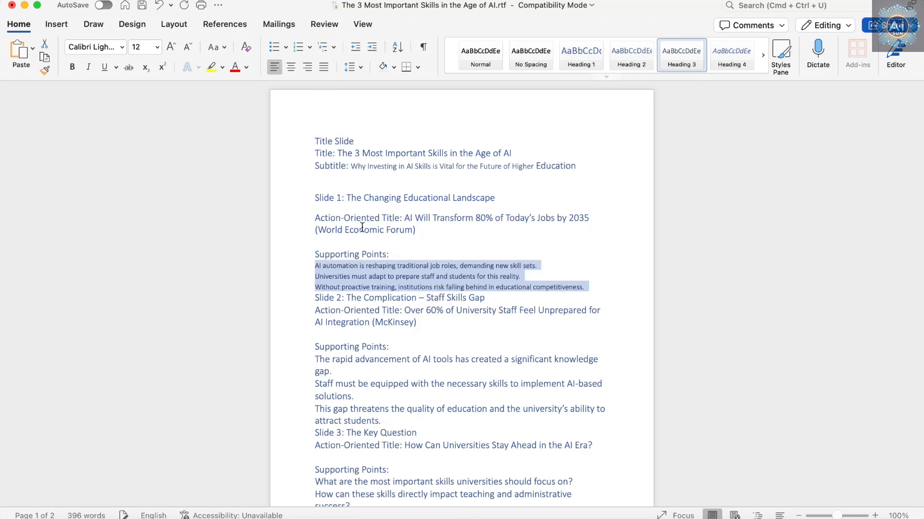
Step: Delete Slide 1's "Supporting Points:" label with the blank line above it, and merge the action-oriented title into the slide heading line
click(355, 254)
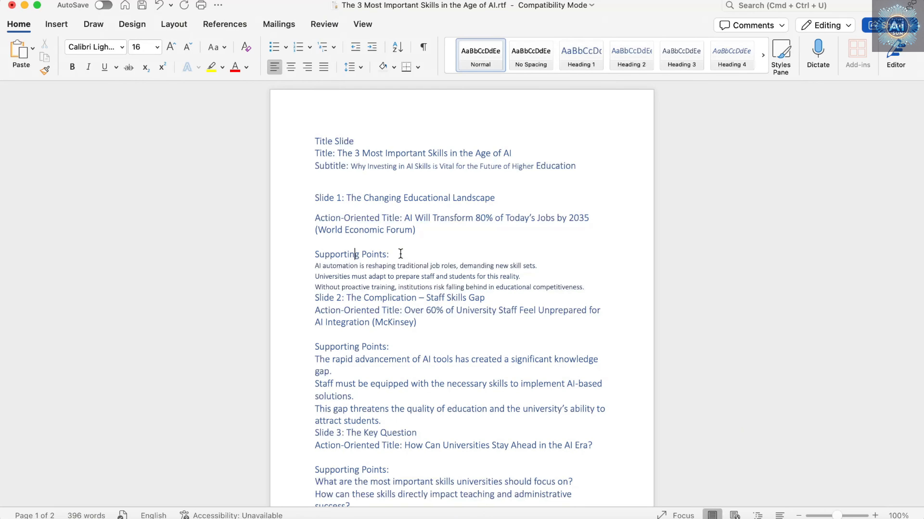
drag(400, 253, 330, 241)
key(BackSpace)
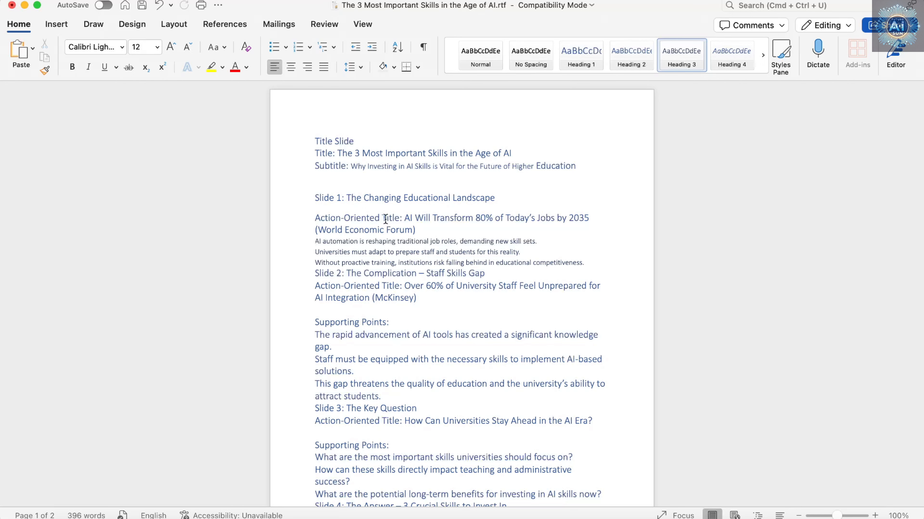
click(326, 217)
key(BackSpace)
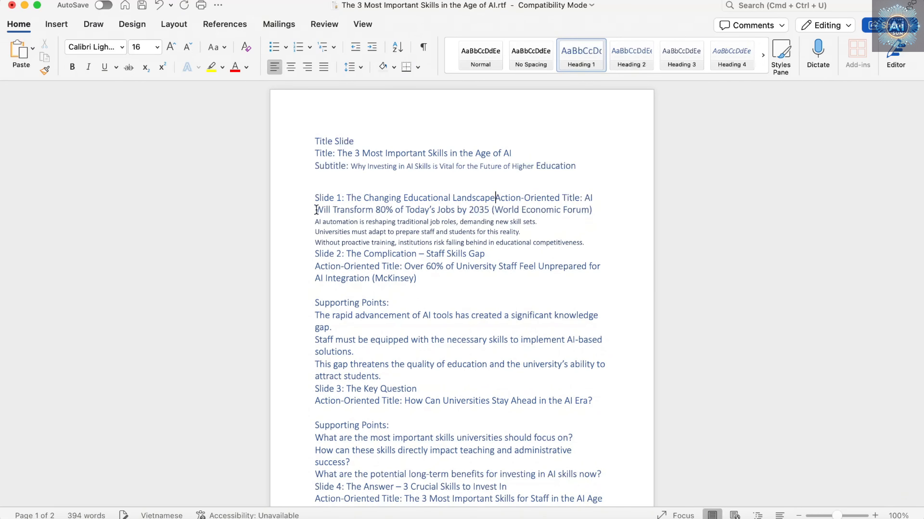
Step: Remove the "Title Slide", "Title:" and "Subtitle:" labels at the document start and apply Heading 1 to the title line
drag(351, 166, 309, 142)
key(BackSpace)
key(BackSpace)
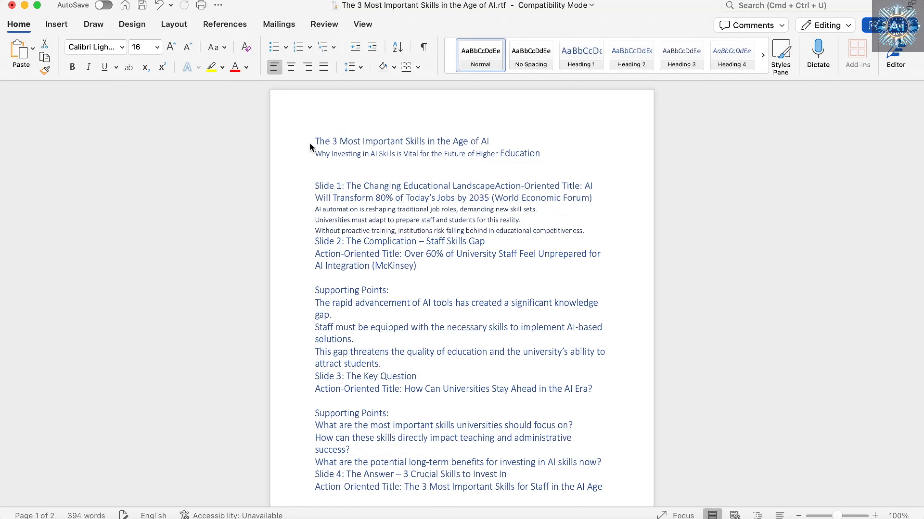
click(341, 143)
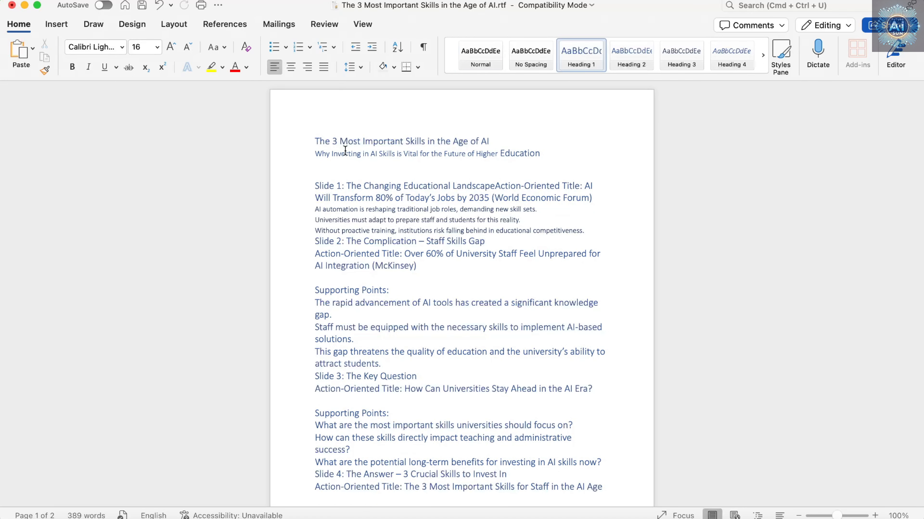
Step: Apply Heading 1 to the Slide 2 heading and Heading 2 to its action-oriented title text
click(351, 241)
click(588, 66)
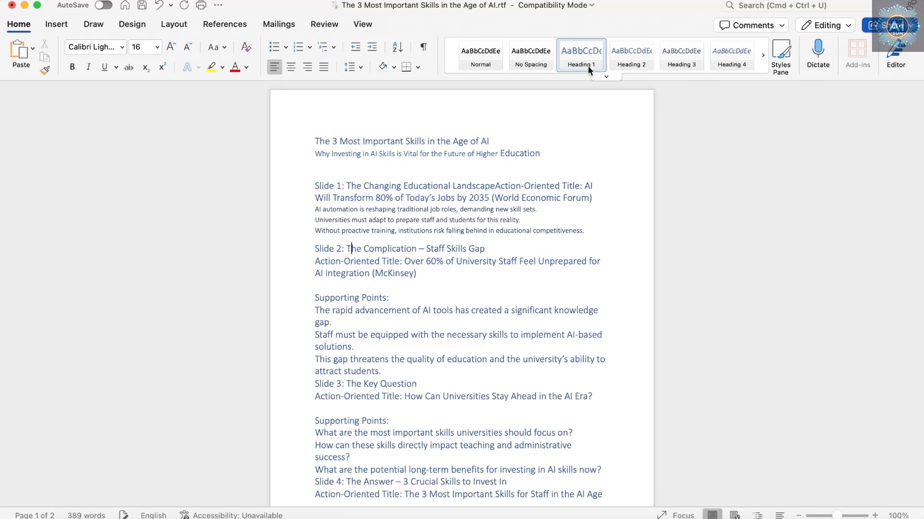
drag(420, 273, 379, 264)
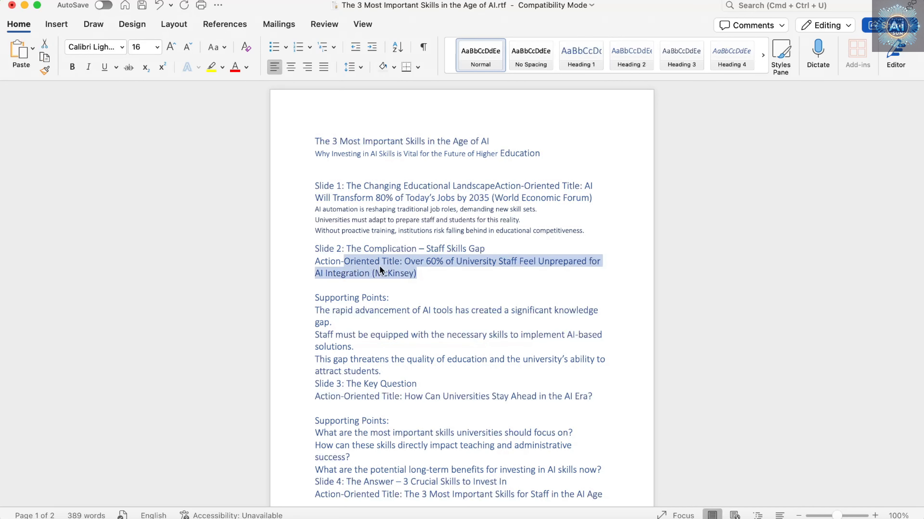
click(620, 72)
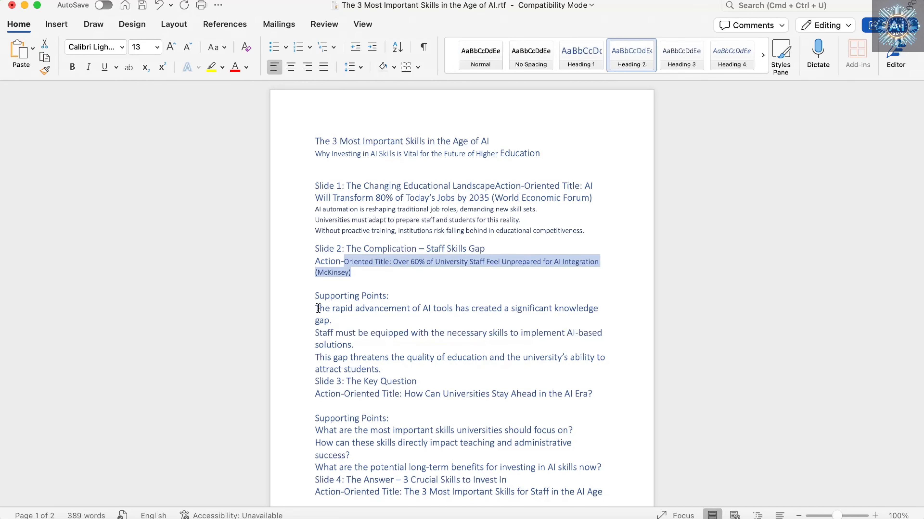
Step: Apply Heading 3 to Slide 2's three supporting points and delete the "Supporting Points:" label with the blank line above it
drag(316, 309, 389, 371)
click(668, 57)
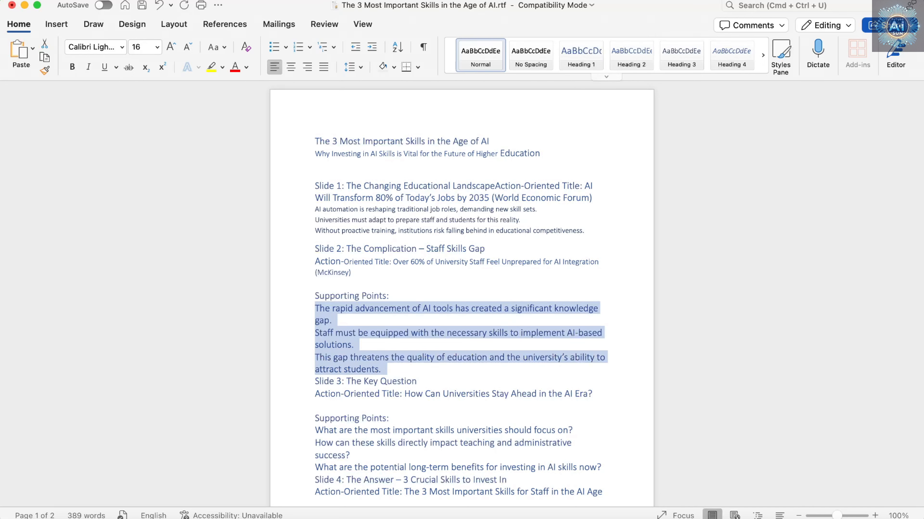
key(super+z)
drag(397, 293, 365, 287)
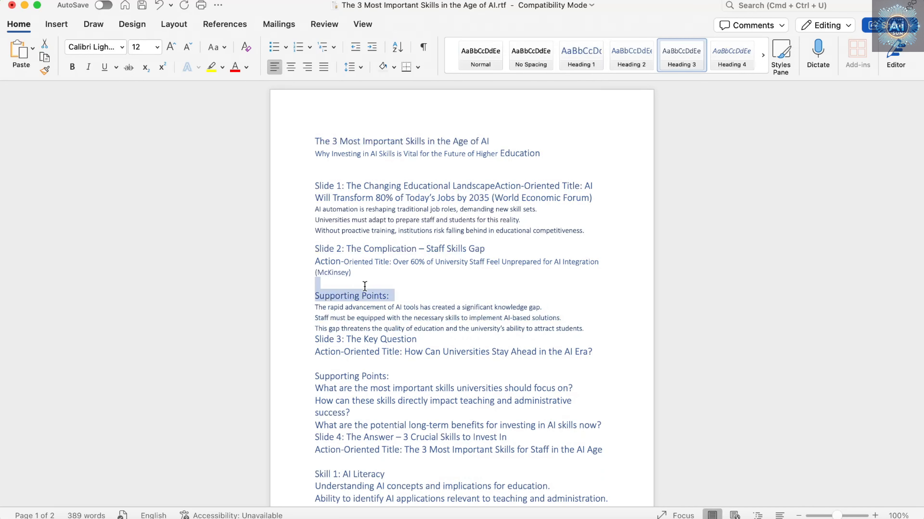
key(BackSpace)
Step: Apply the Heading 1 style to the "Slide 3: The Key Question" line
click(357, 314)
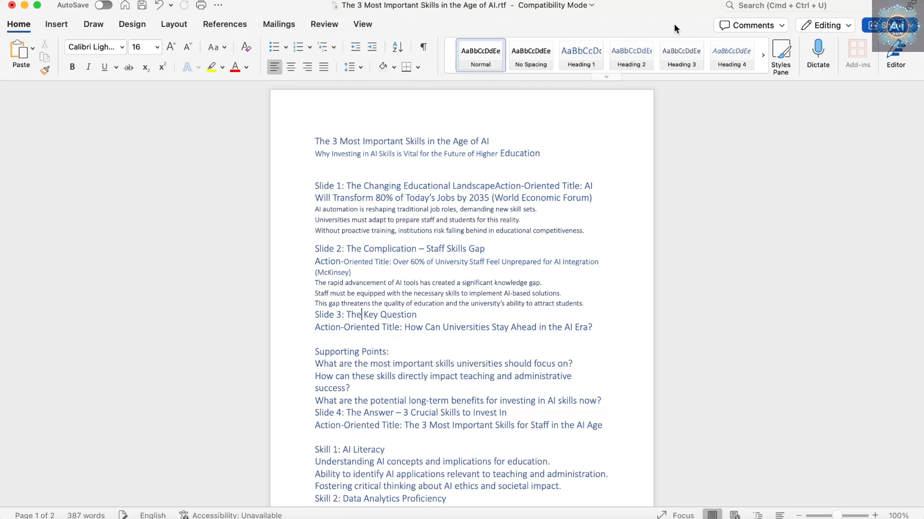
click(579, 59)
scroll(349, 306, down, 3)
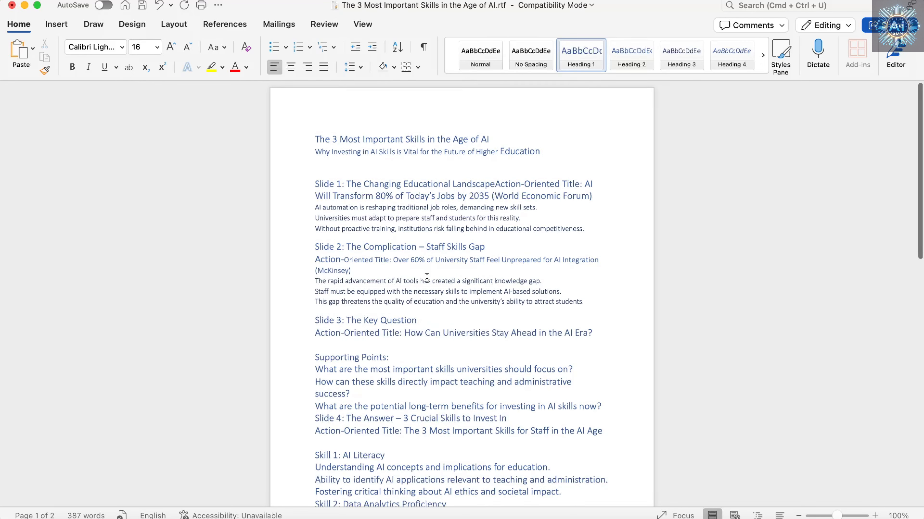
Step: Apply Heading 2 to Slide 3's action-oriented title and Heading 3 to its first two supporting questions
click(362, 291)
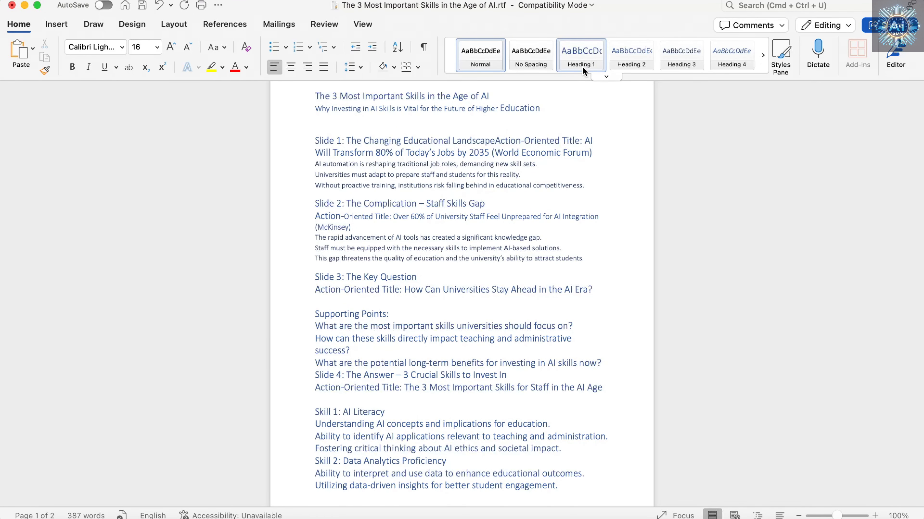
click(628, 64)
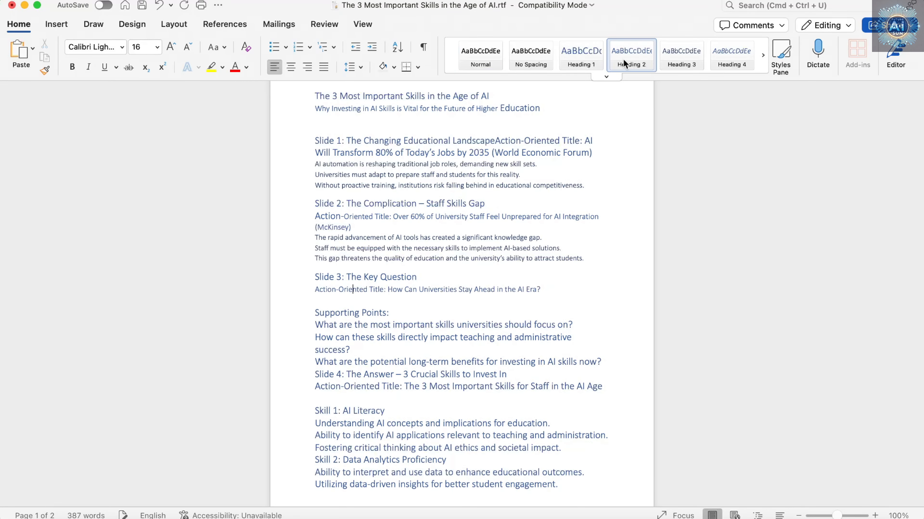
drag(340, 325, 363, 349)
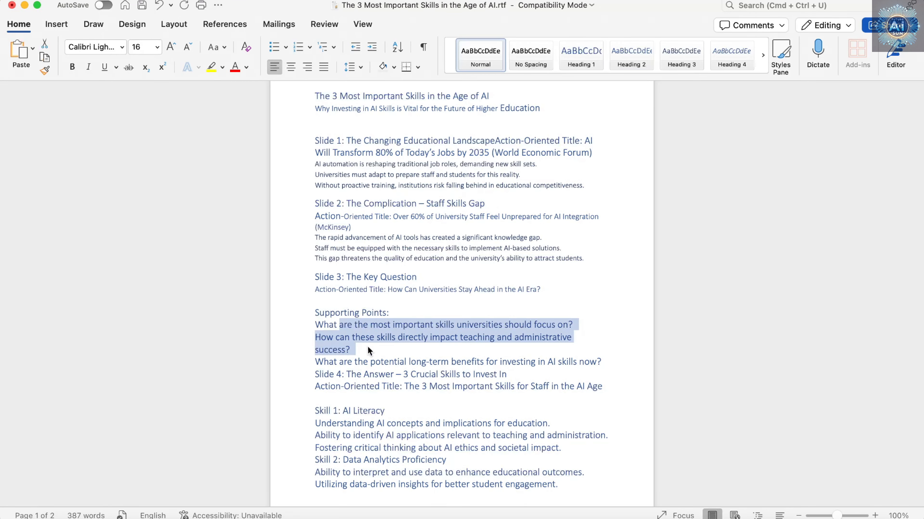
click(681, 58)
Step: Delete Slide 3's "Supporting Points:" label with the blank line above it and apply Heading 3 to its last question
drag(394, 312, 365, 307)
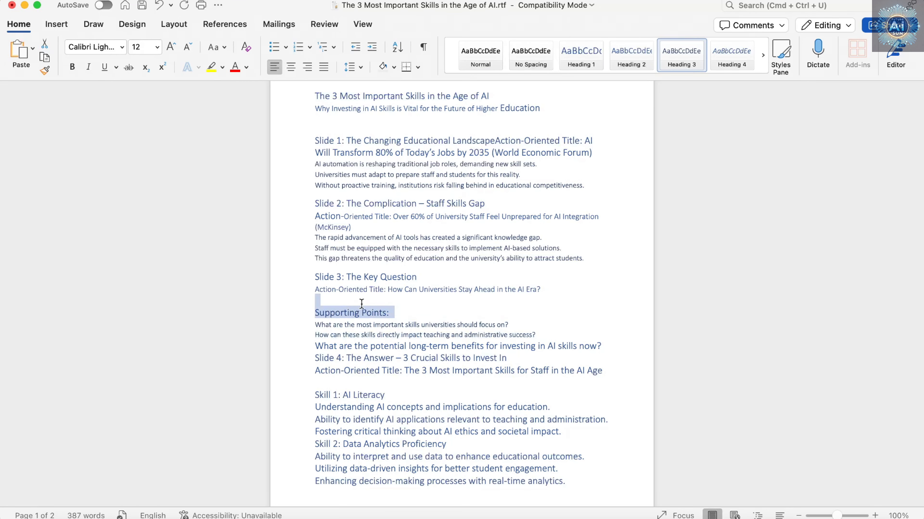
key(BackSpace)
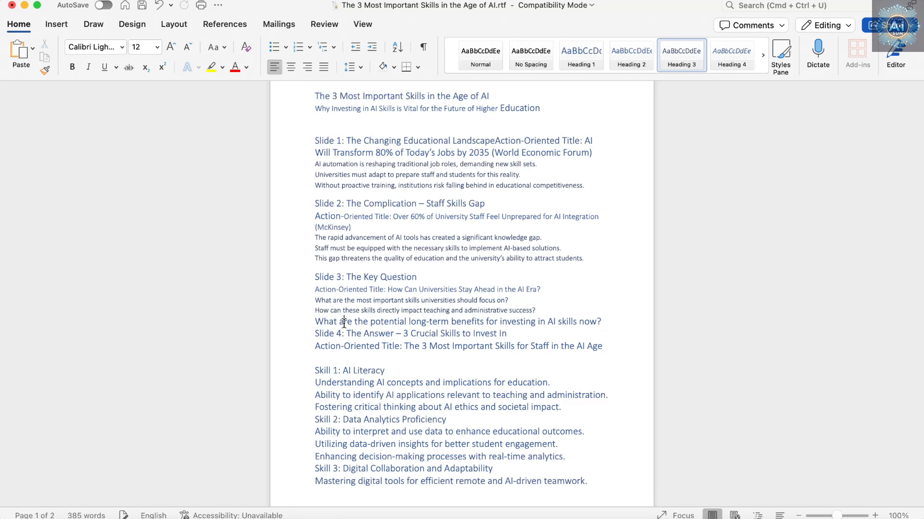
click(380, 321)
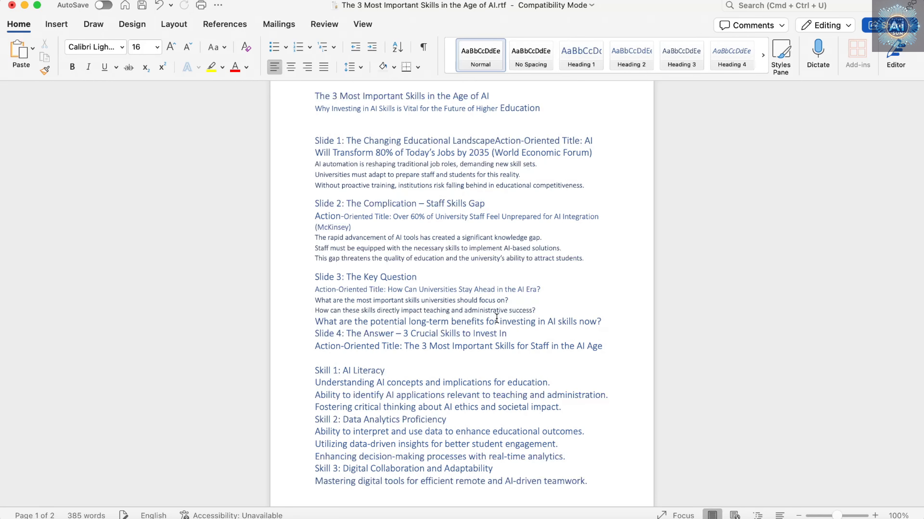
click(671, 60)
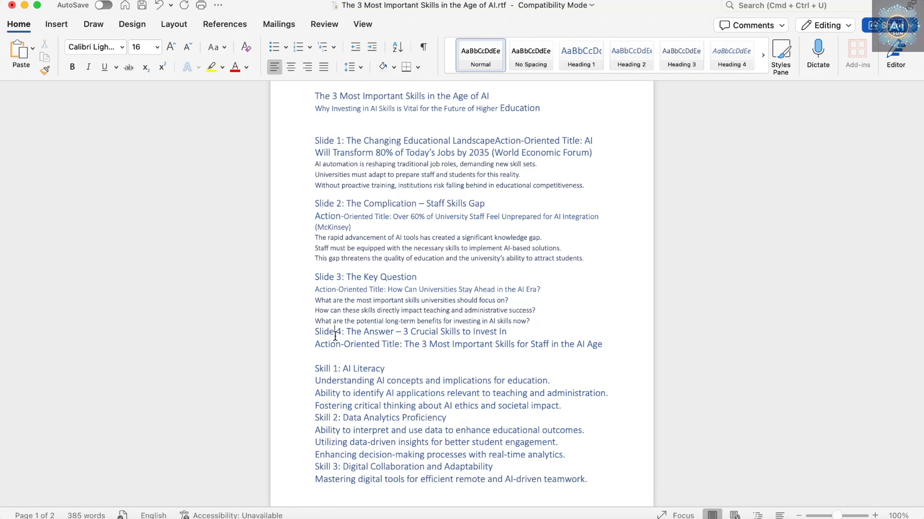
Step: Apply Heading 1 to the Slide 4 heading and Heading 2 to its action-oriented title
click(573, 62)
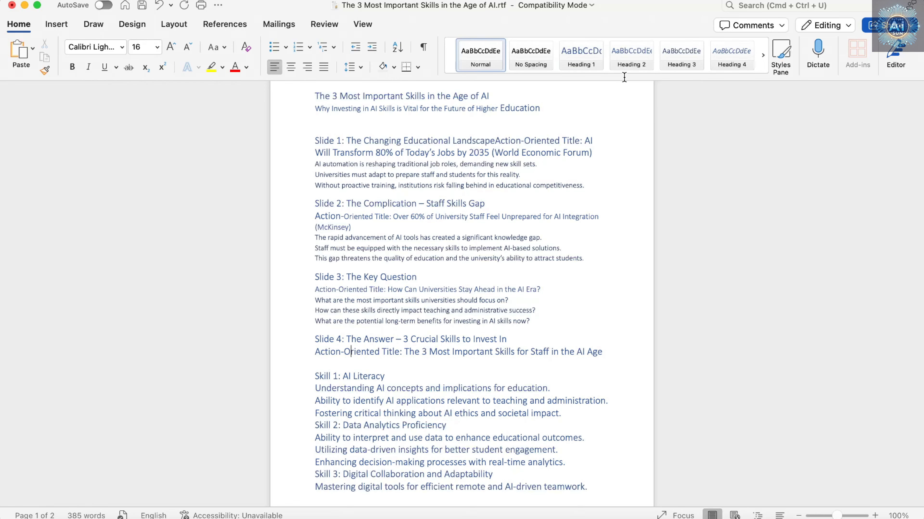
click(631, 60)
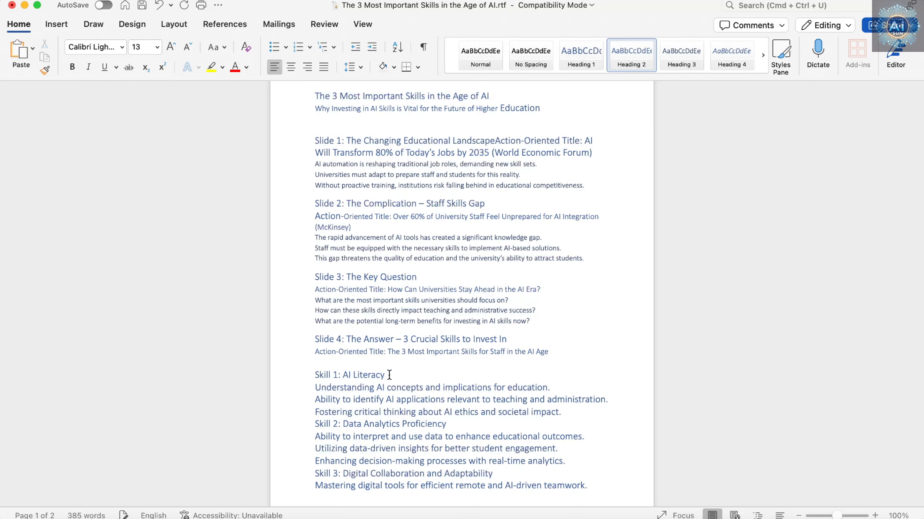
Step: Apply Heading 2 to "Skill 1: AI Literacy" and Heading 3 to the three points beneath it
scroll(345, 375, down, 3)
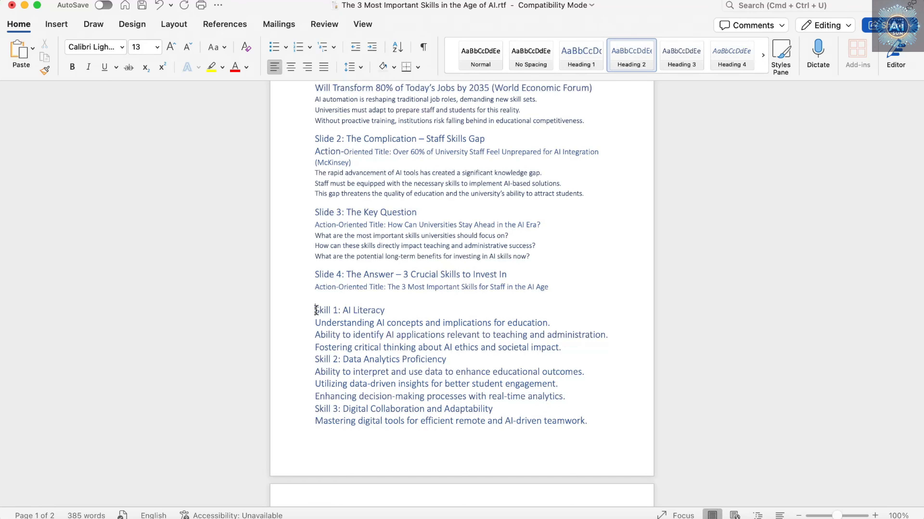
drag(315, 310, 378, 310)
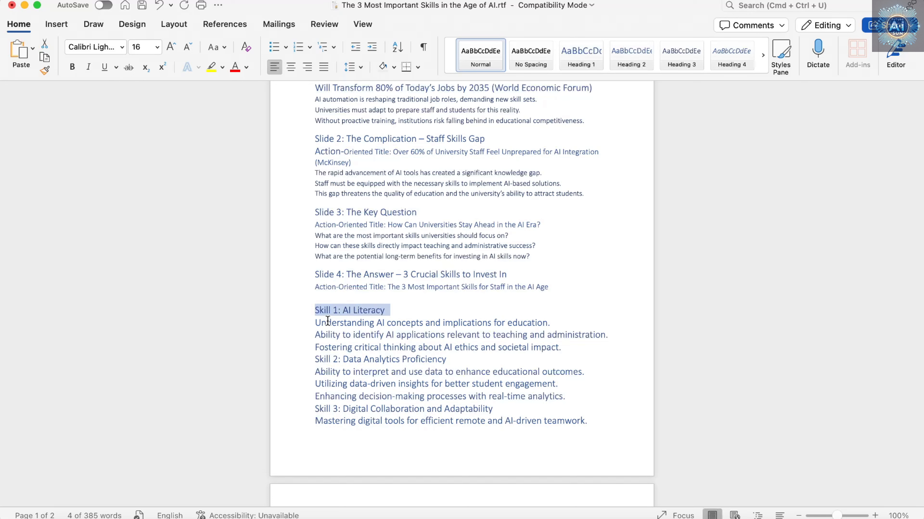
click(635, 55)
drag(396, 321, 446, 334)
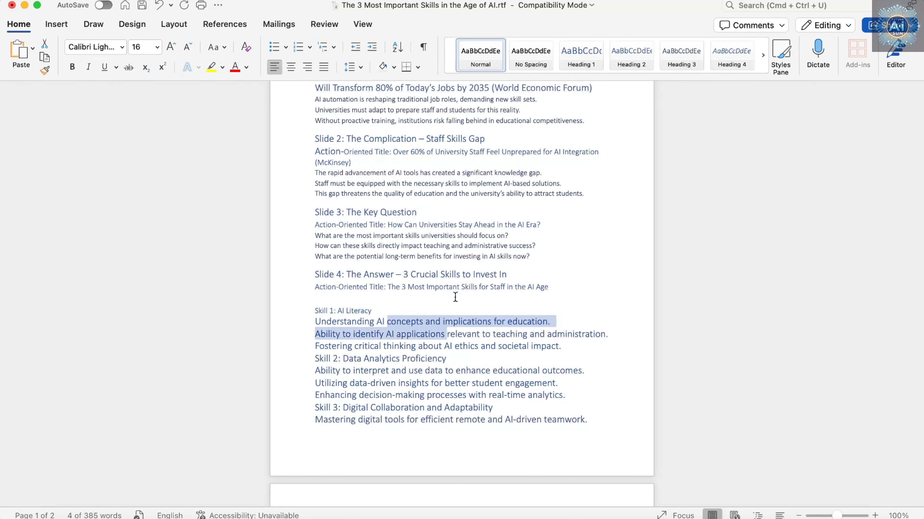
click(682, 69)
click(381, 342)
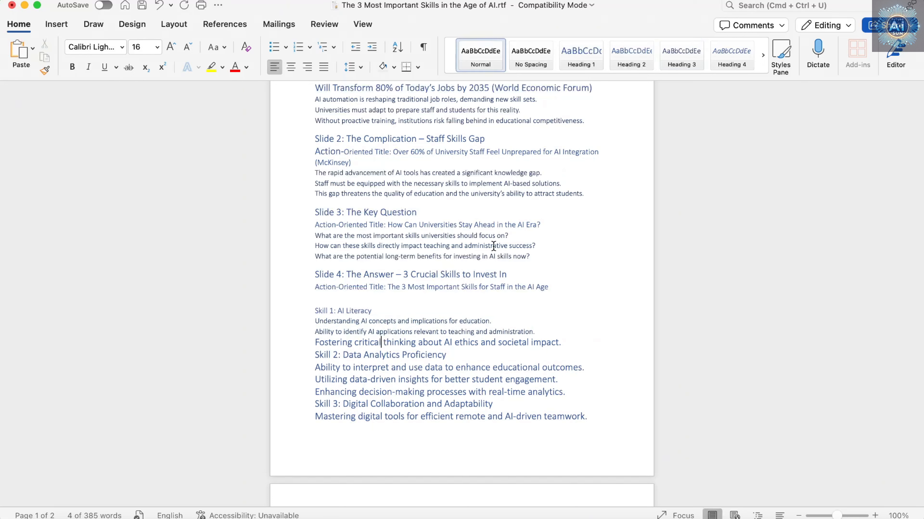
click(683, 64)
Step: Apply Heading 2 to "Skill 2: Data Analytics Proficiency" and Heading 3 to its three points
click(338, 353)
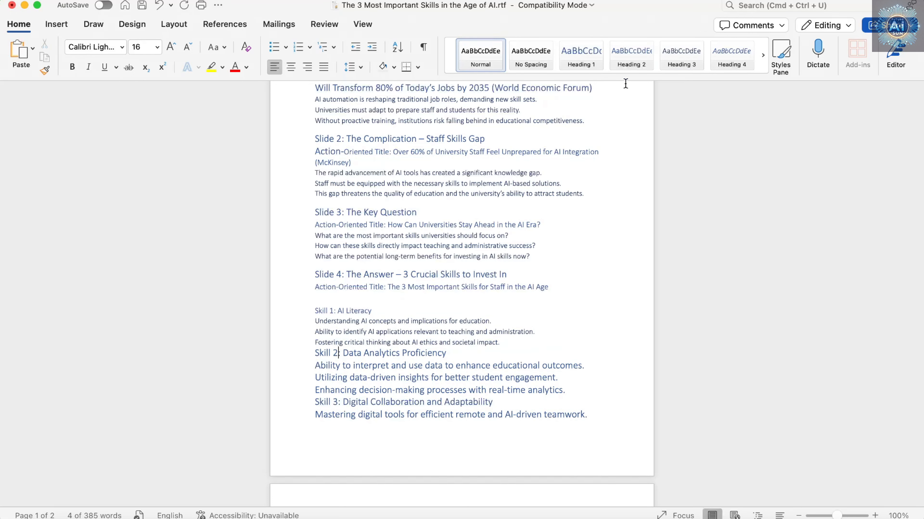
click(631, 60)
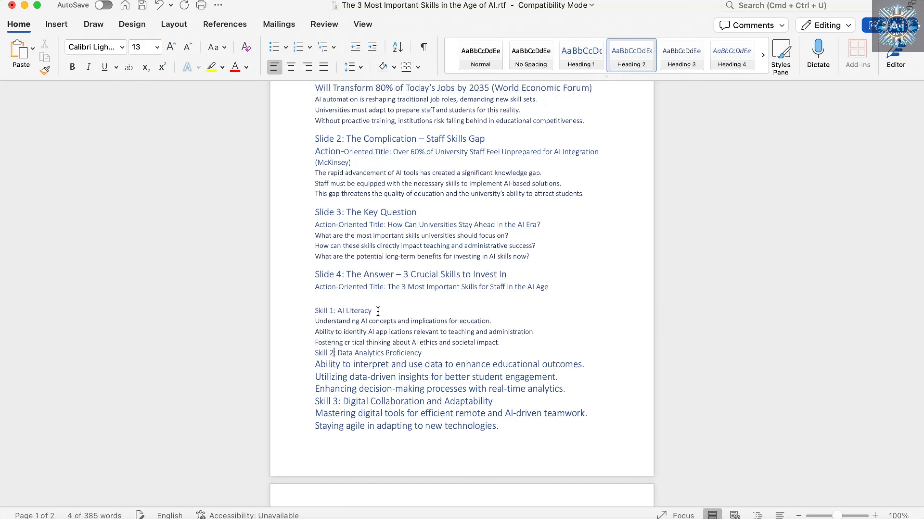
drag(331, 365, 372, 384)
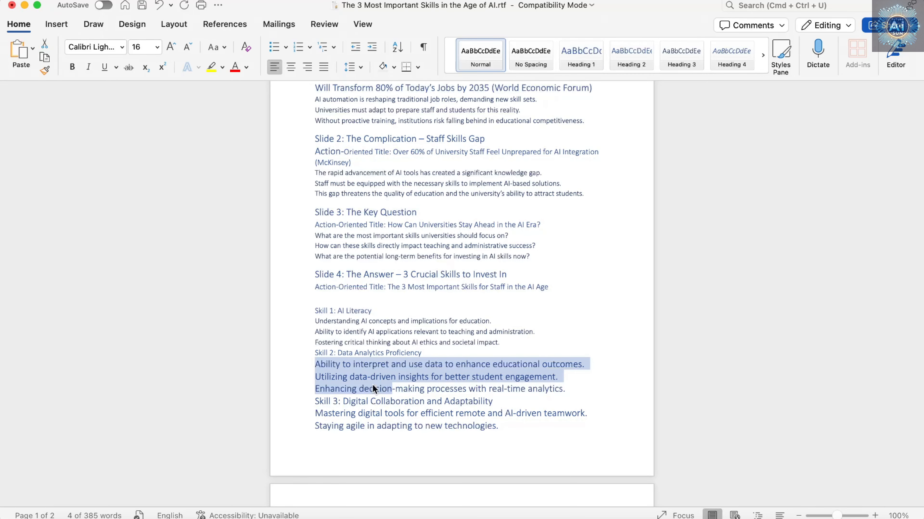
click(681, 56)
Step: Apply Heading 2 to "Skill 3: Digital Collaboration and Adaptability" and Heading 3 to its three points, including the one about continuous learning
click(349, 396)
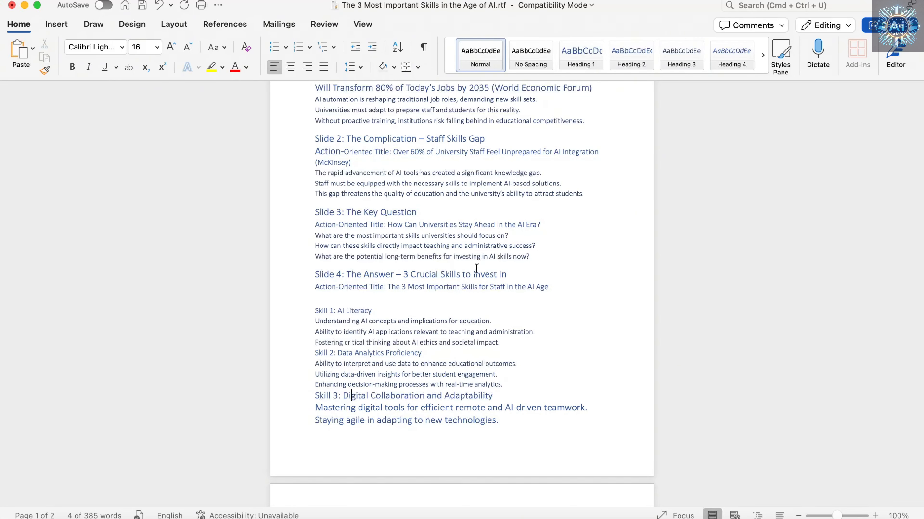
click(631, 58)
drag(358, 408, 413, 420)
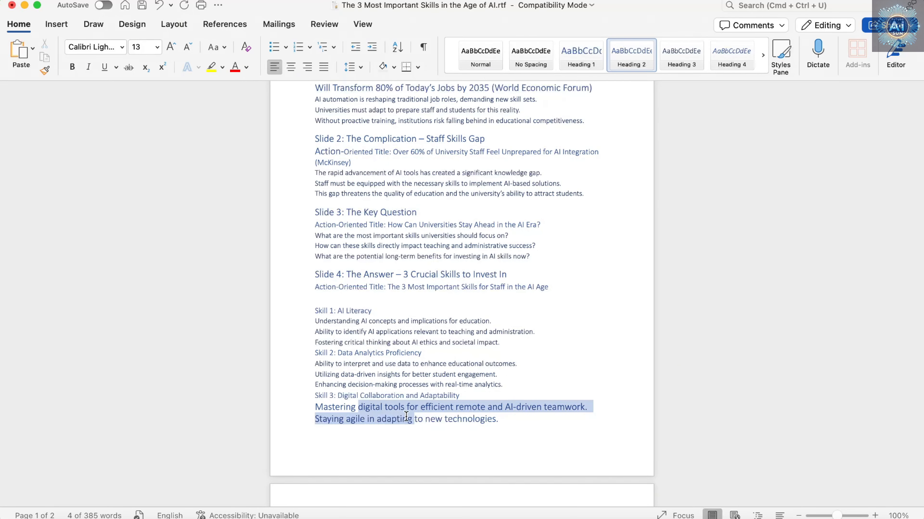
click(671, 67)
scroll(451, 274, down, 10)
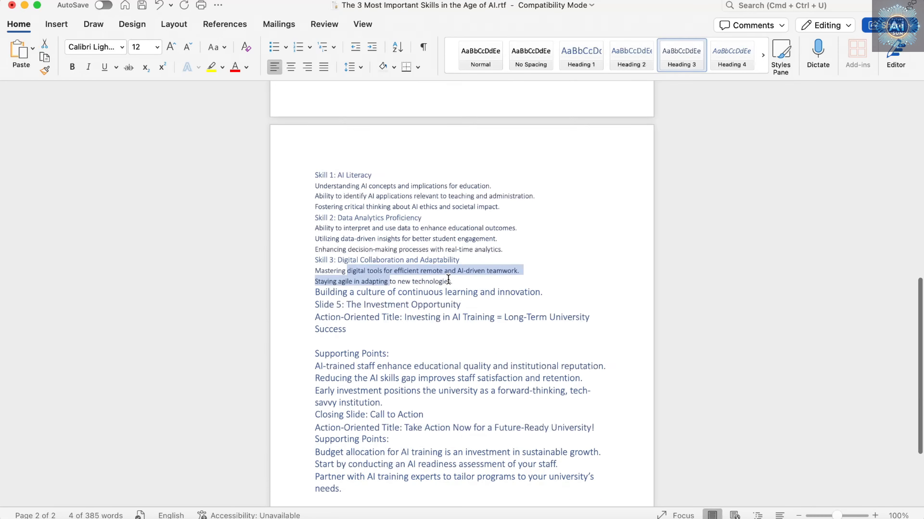
click(385, 223)
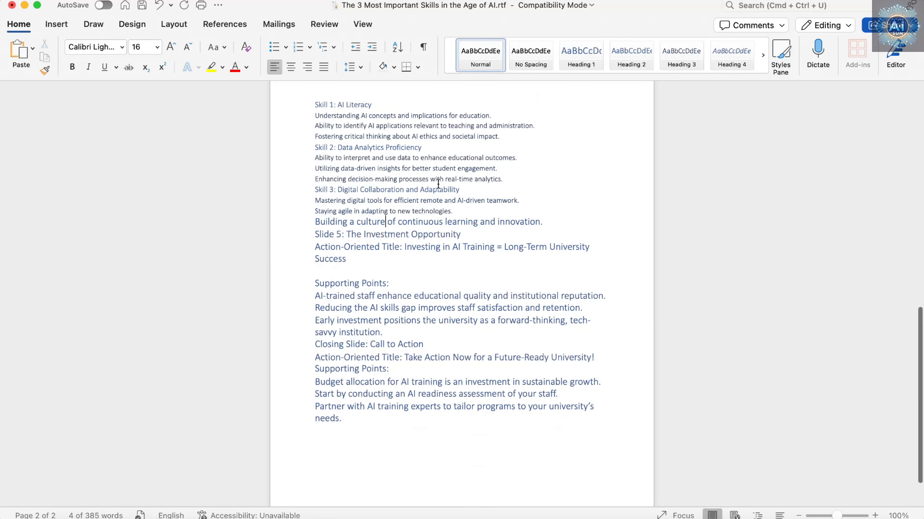
click(669, 58)
Step: Apply Heading 1 to "Slide 5: The Investment Opportunity" and Heading 2 to its action-oriented title
click(340, 233)
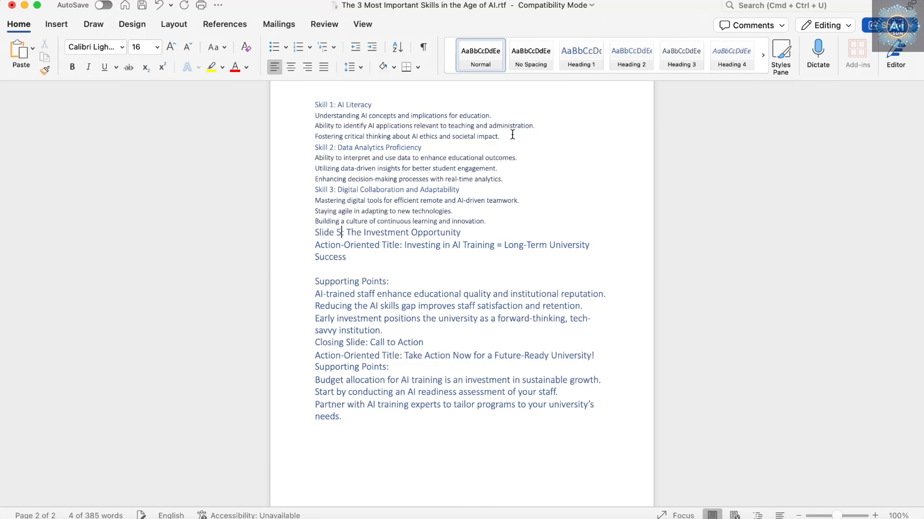
click(580, 69)
drag(340, 263, 320, 252)
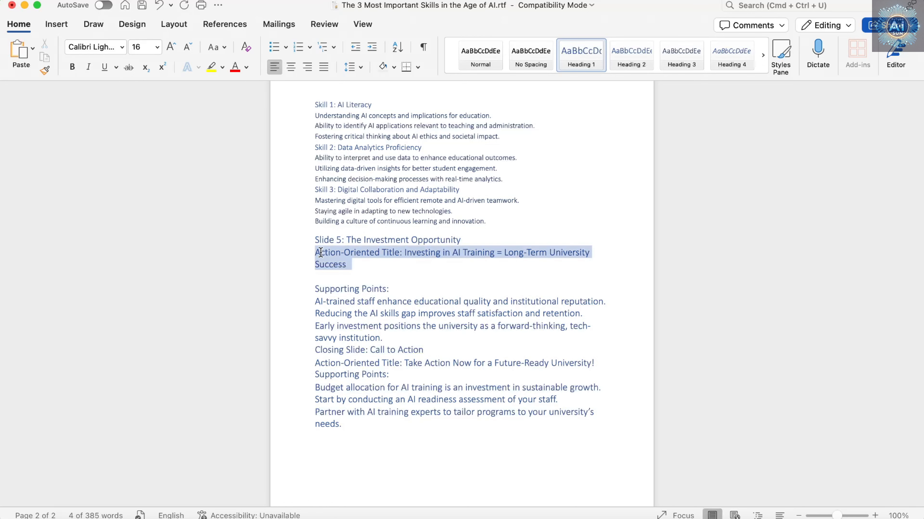
click(631, 65)
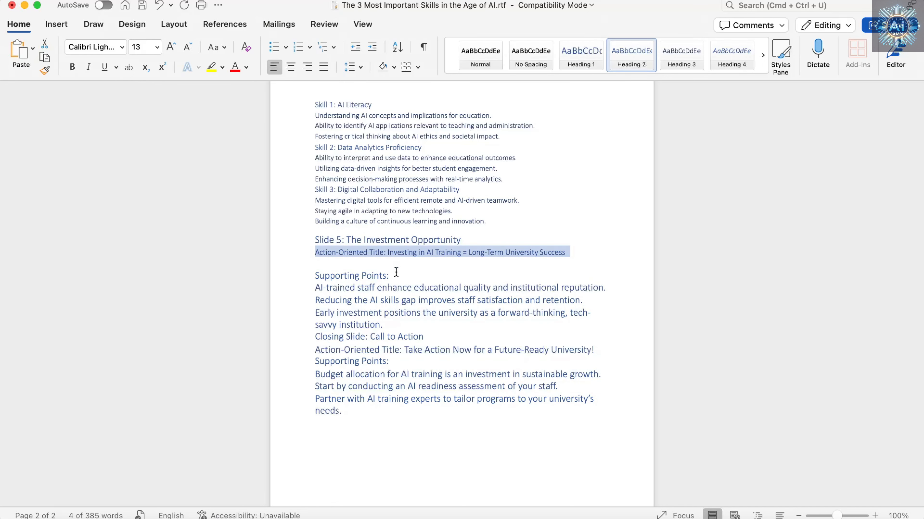
Step: Delete Slide 5's "Supporting Points:" label with the blank line above it and apply Heading 3 to its three points
drag(396, 272, 390, 301)
key(BackSpace)
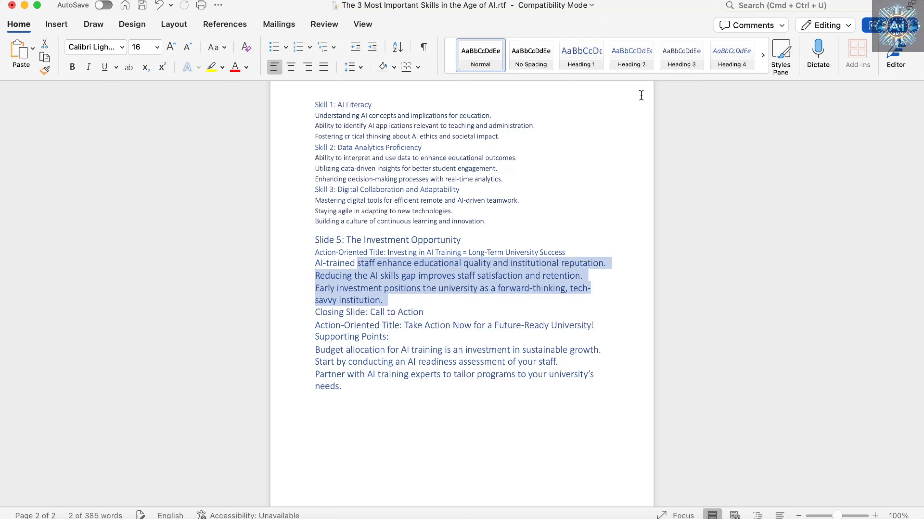
click(681, 66)
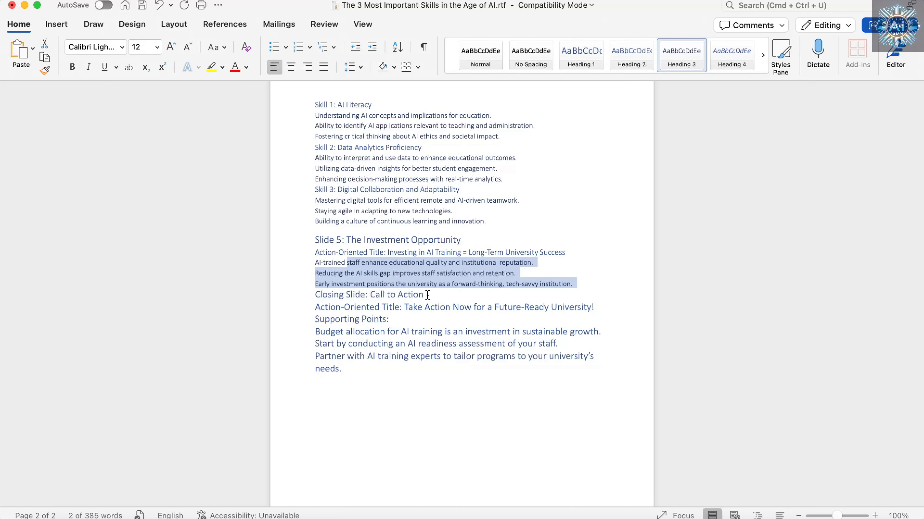
Step: Delete the "Closing Slide: Call to Action" line and apply Heading 1 to the action-oriented title that follows it
drag(427, 295, 329, 297)
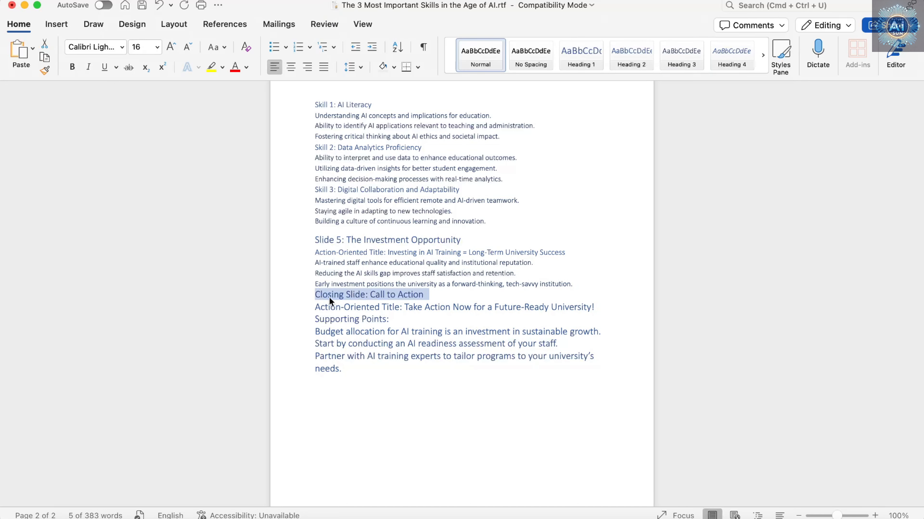
click(365, 296)
drag(435, 293, 315, 295)
key(BackSpace)
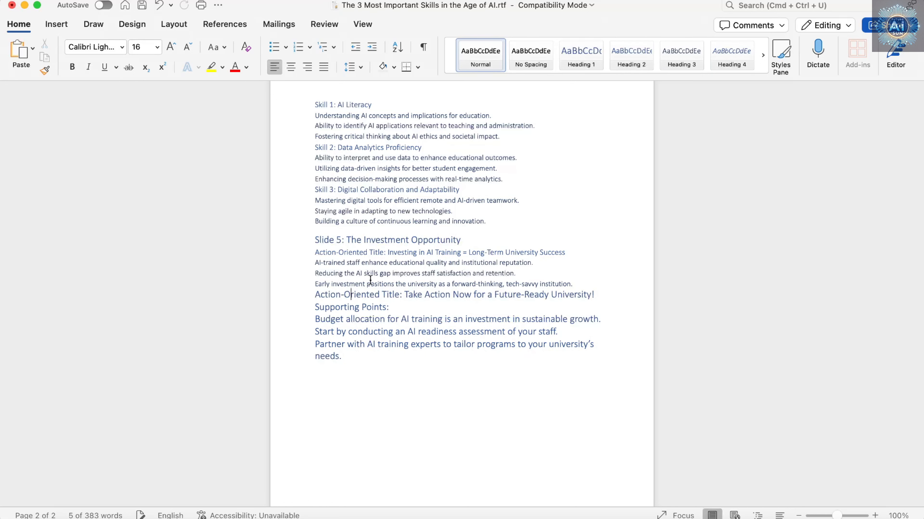
click(593, 63)
Step: Delete the closing slide's "Supporting Points:" label and apply Heading 2 to its three points
drag(312, 303, 354, 346)
key(Right)
click(527, 303)
key(BackSpace)
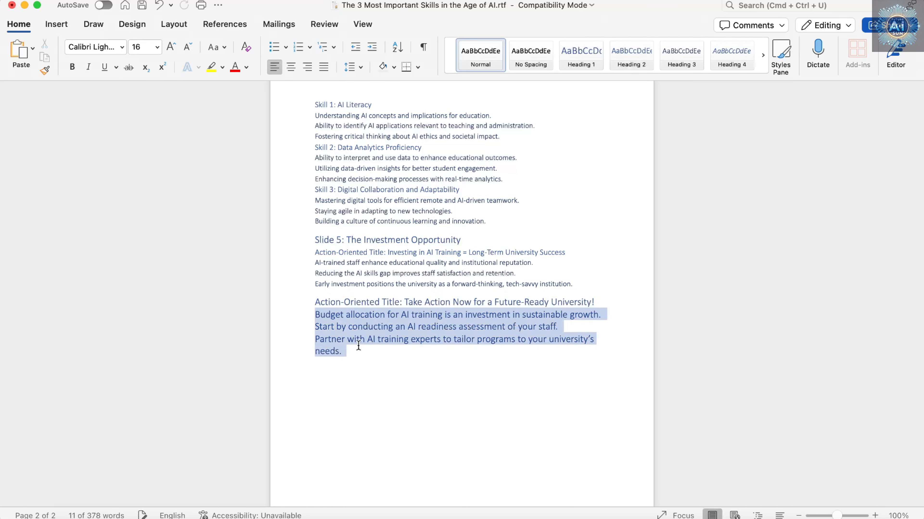
click(625, 56)
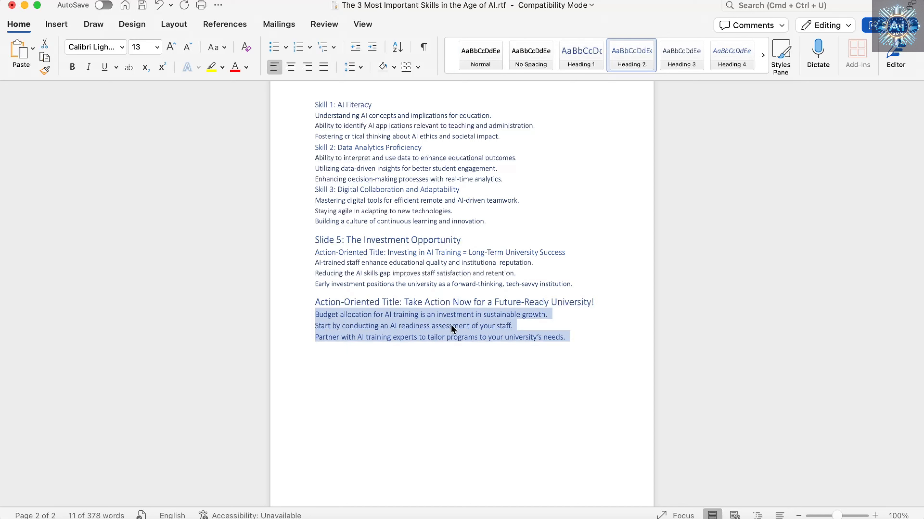
click(454, 335)
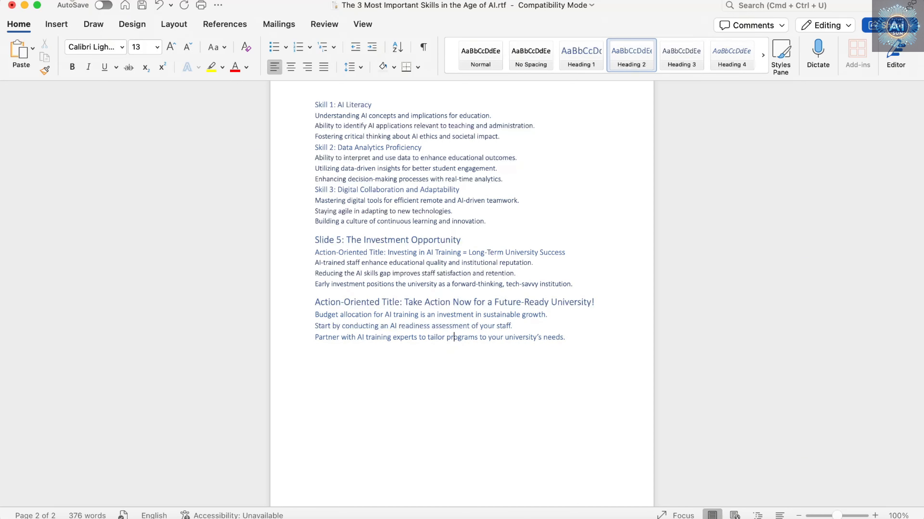
click(71, 1)
click(87, 95)
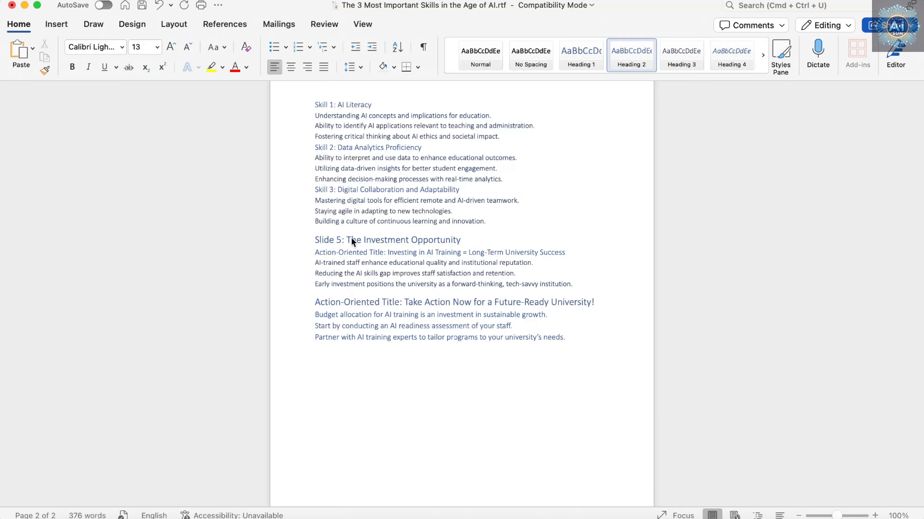